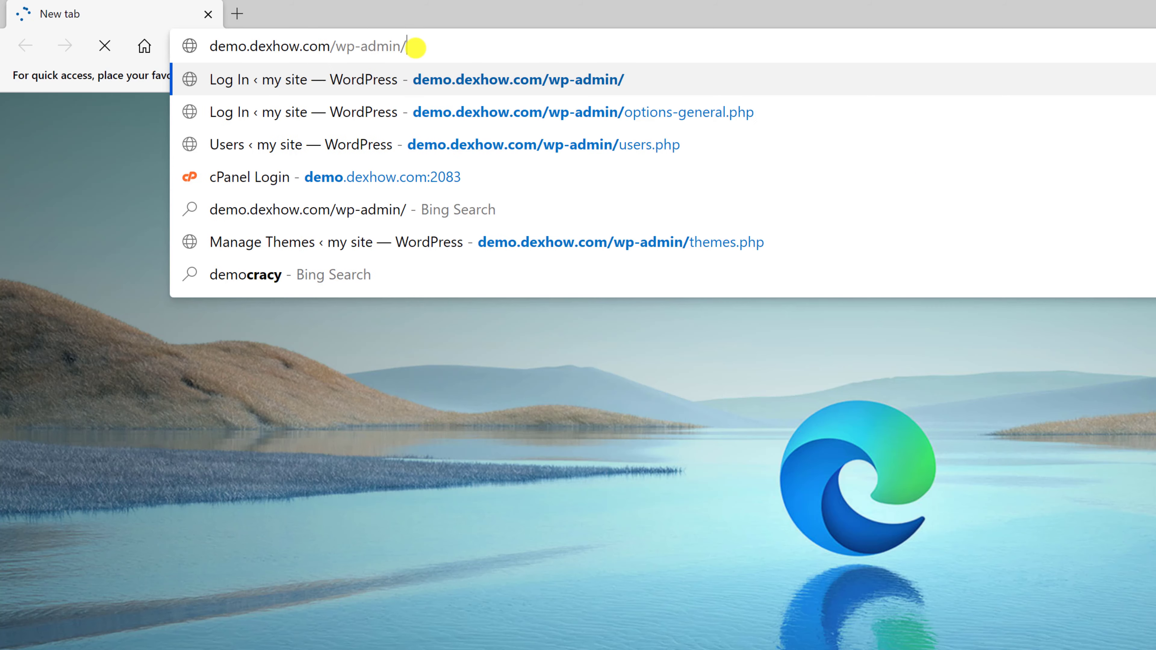
- Go to demo.dexhow.com/cpanel and log in to cPanel with the saved credentials
{"action": "key", "text": "BackSpace"}
{"action": "key", "text": "BackSpace"}
{"action": "key", "text": "BackSpace"}
{"action": "key", "text": "BackSpace"}
{"action": "key", "text": "BackSpace"}
{"action": "key", "text": "BackSpace"}
{"action": "key", "text": "BackSpace"}
{"action": "key", "text": "BackSpace"}
{"action": "key", "text": "BackSpace"}
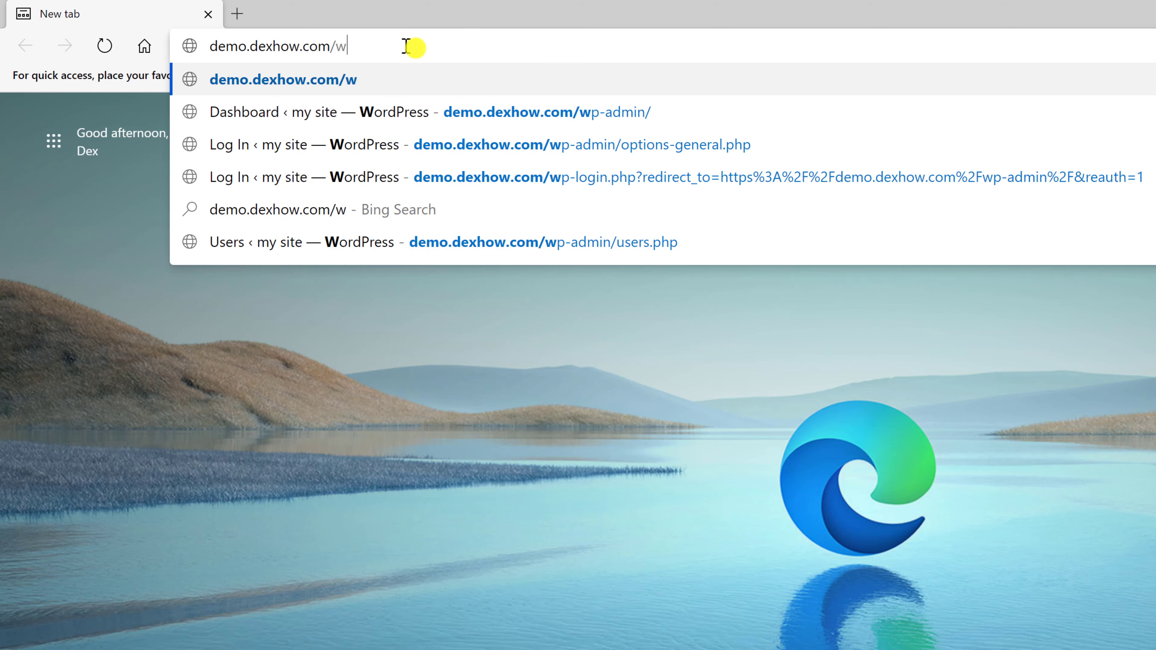
{"action": "type", "text": "cpanel"}
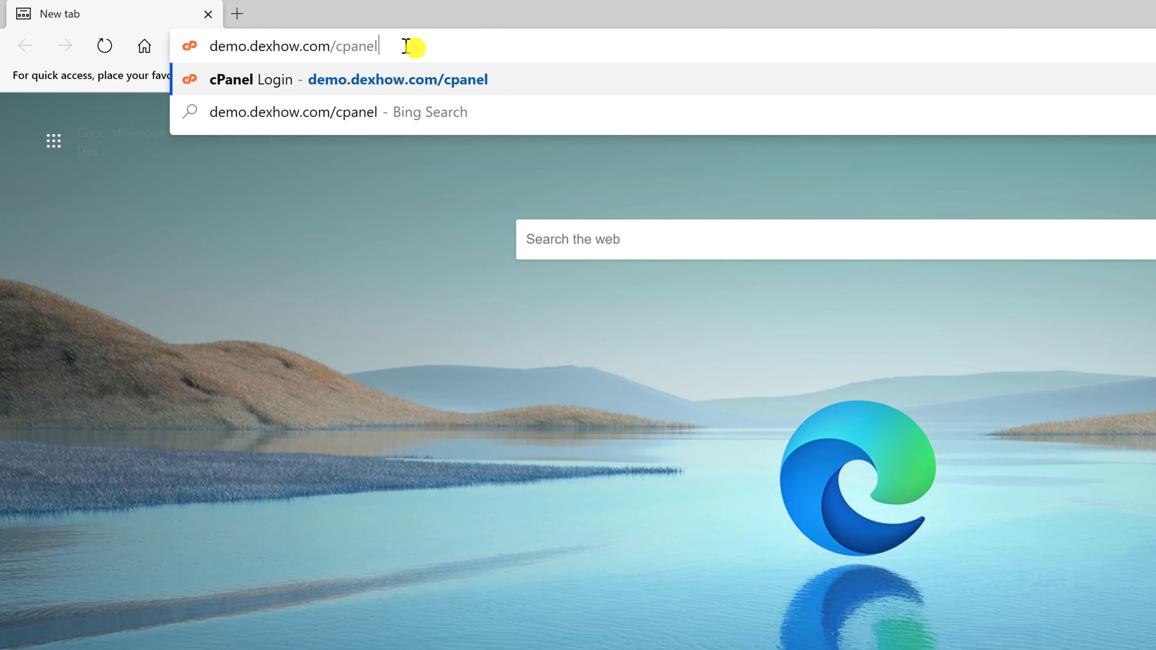
{"action": "key", "text": "Return"}
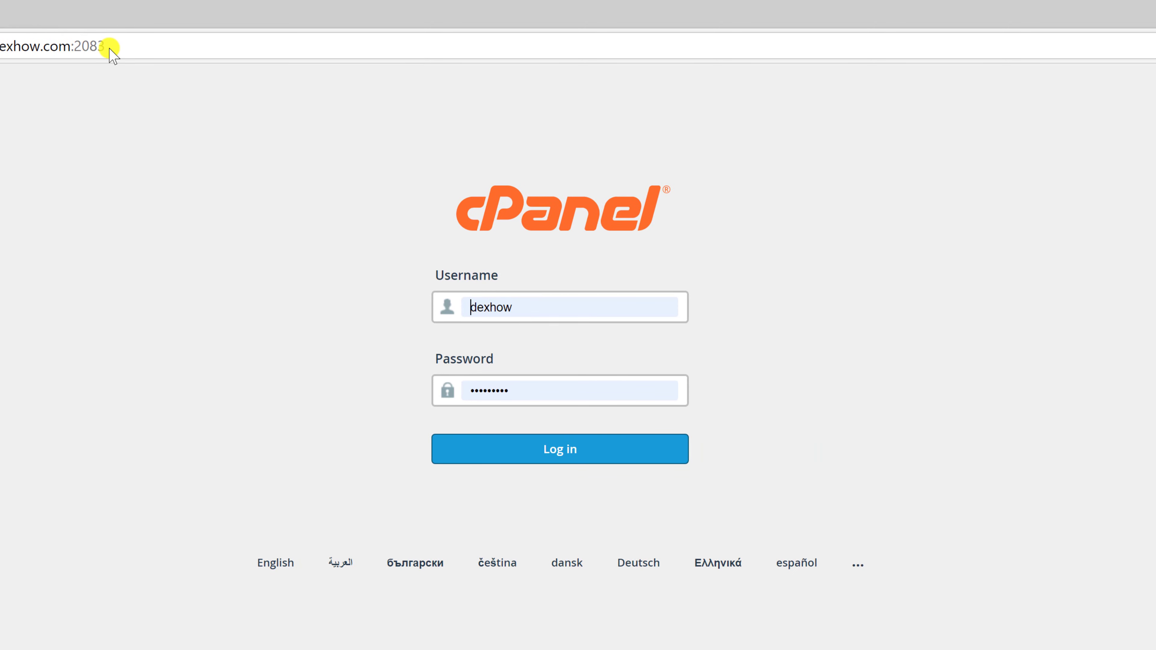
{"action": "left_click", "coordinate": [530, 446]}
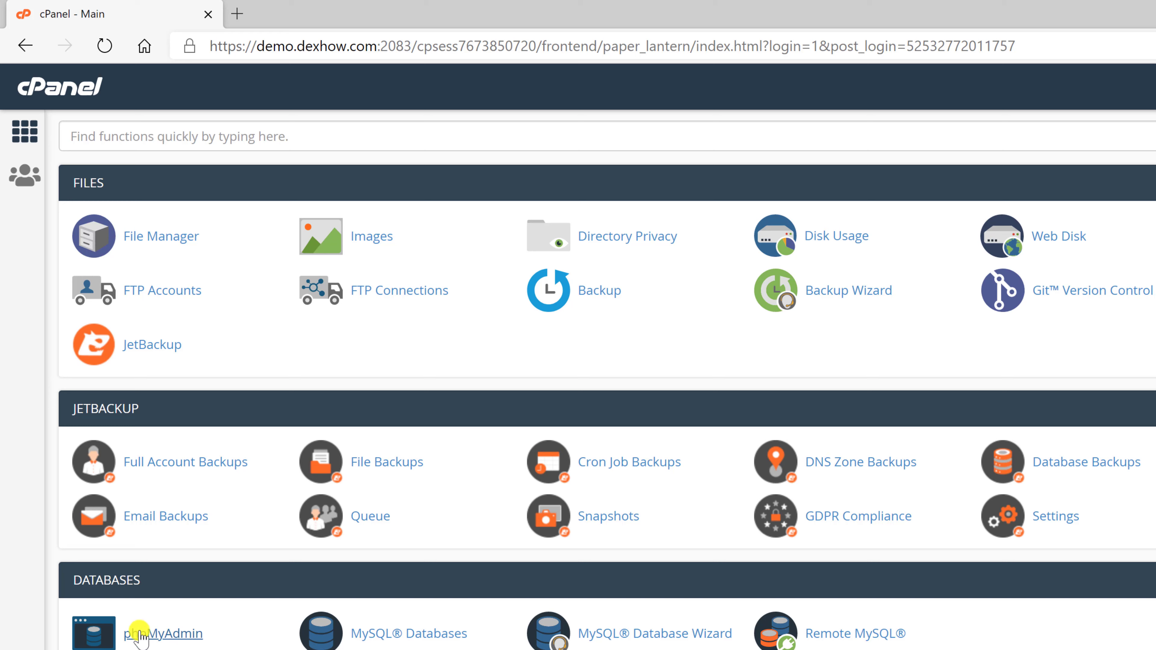
- Open wp-config.php from public_html in the File Manager editor to check the WordPress database name, and close both pages
{"action": "left_click", "coordinate": [198, 238]}
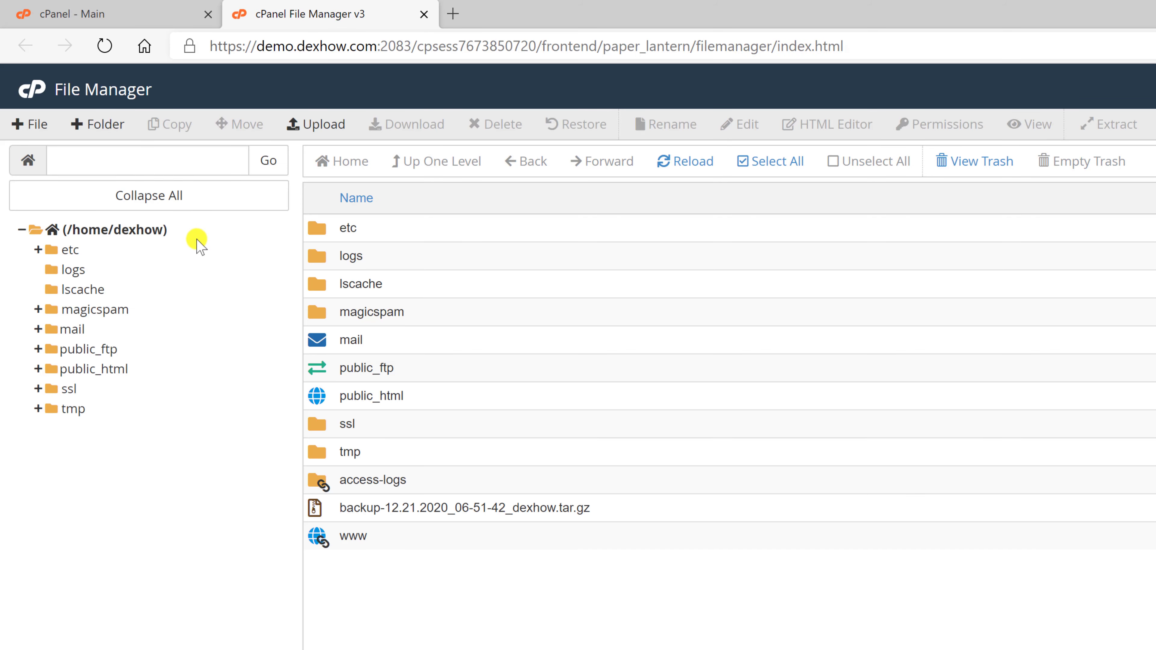
{"action": "left_click", "coordinate": [94, 369]}
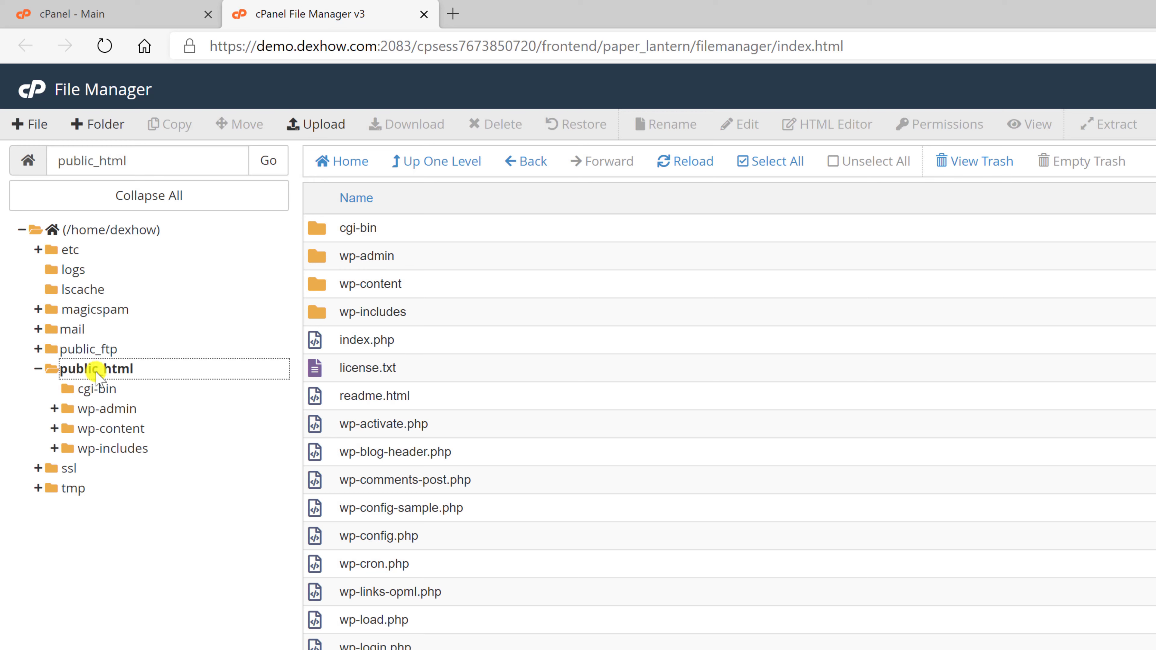
{"action": "left_click", "coordinate": [399, 537]}
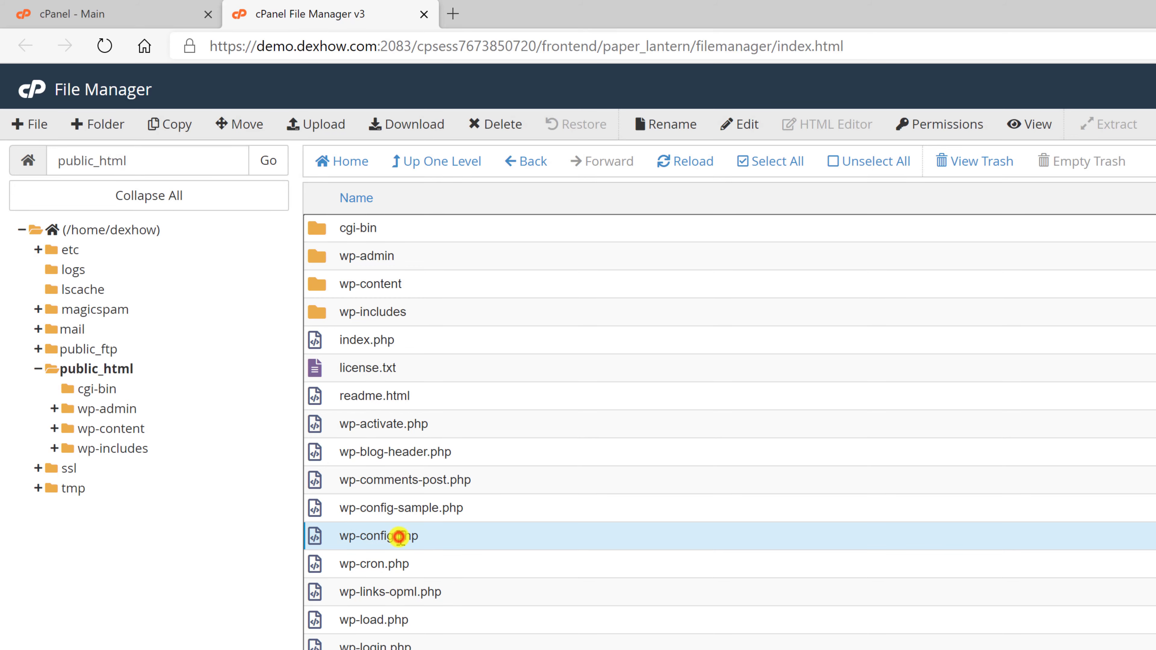
{"action": "right_click", "coordinate": [399, 537]}
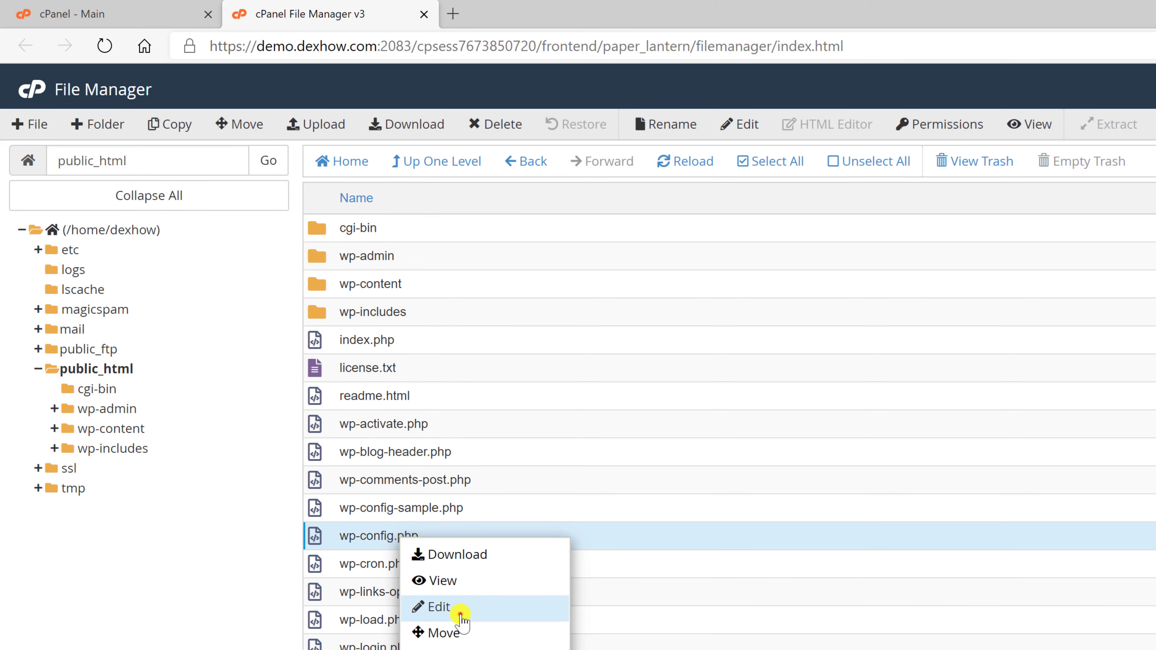
{"action": "left_click", "coordinate": [460, 612]}
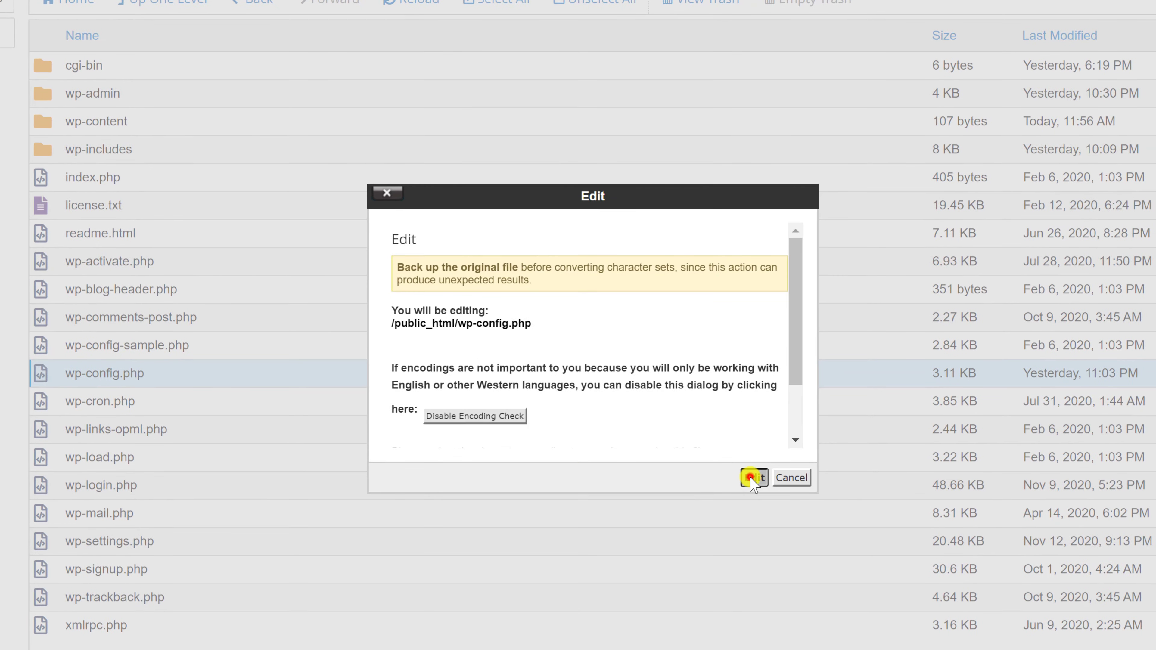
{"action": "left_click", "coordinate": [917, 574]}
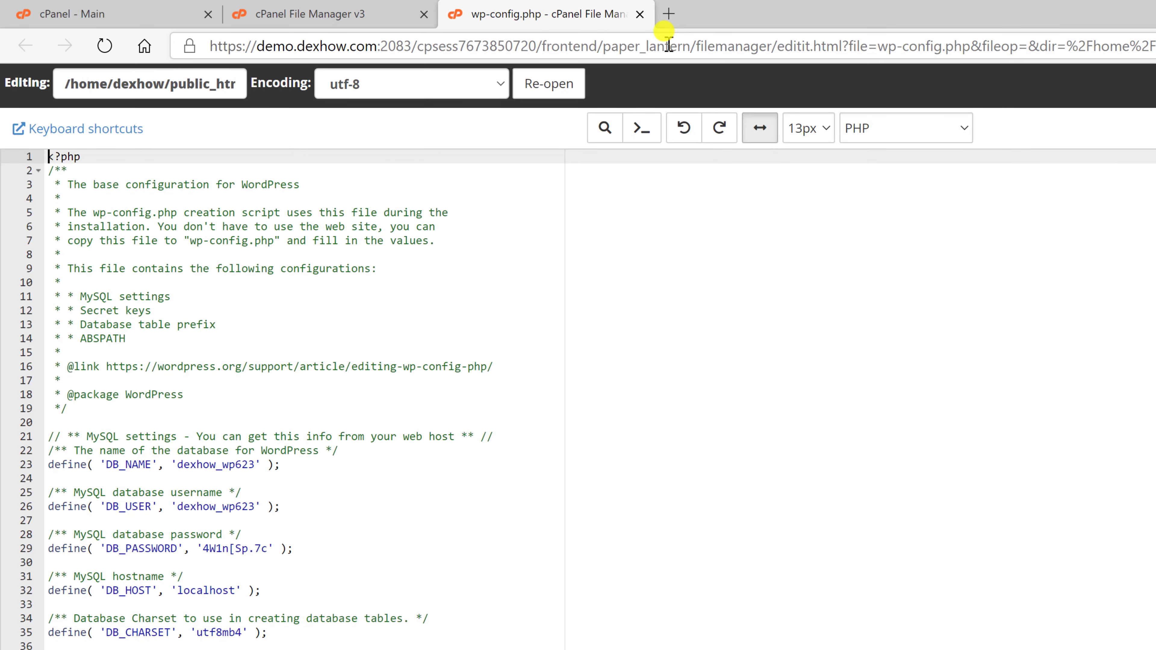
{"action": "left_click", "coordinate": [639, 14]}
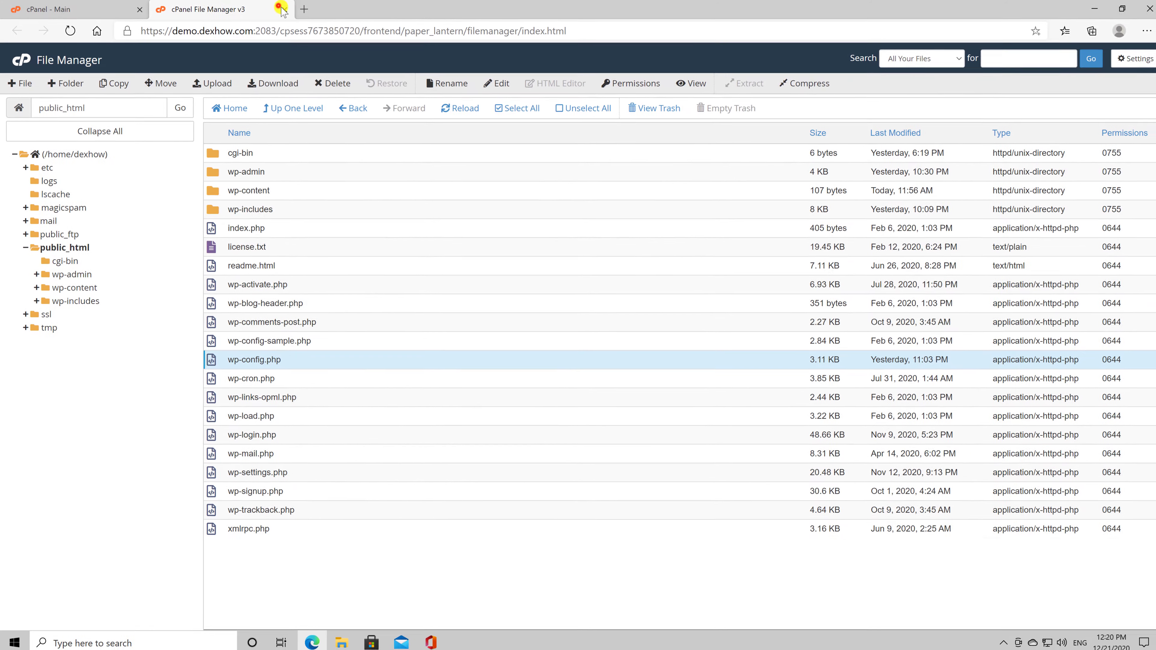
{"action": "left_click", "coordinate": [375, 13]}
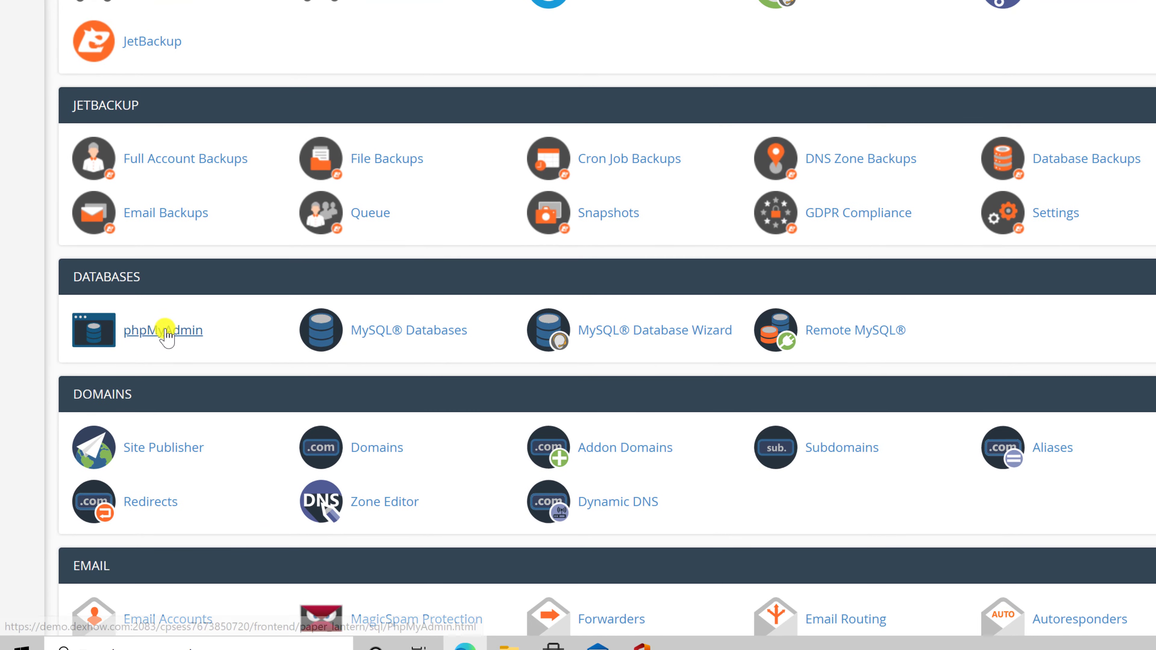
- Open the dexhow_wp623 database in phpMyAdmin and browse its wp3e_users table
{"action": "left_click", "coordinate": [165, 330]}
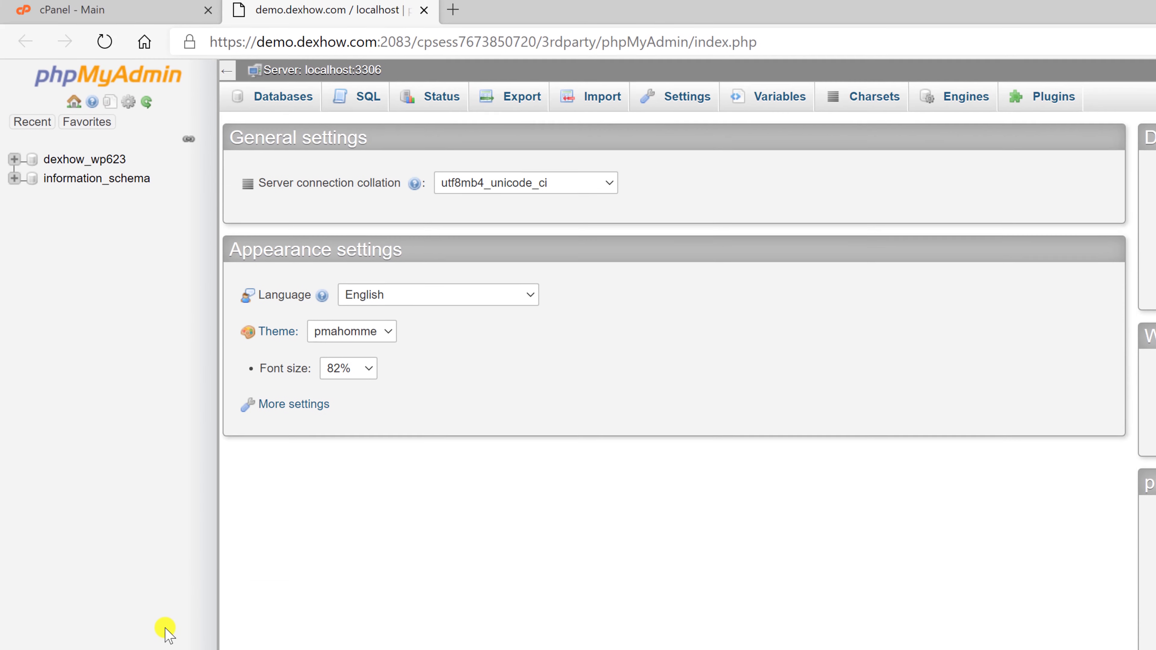
{"action": "left_click", "coordinate": [98, 169]}
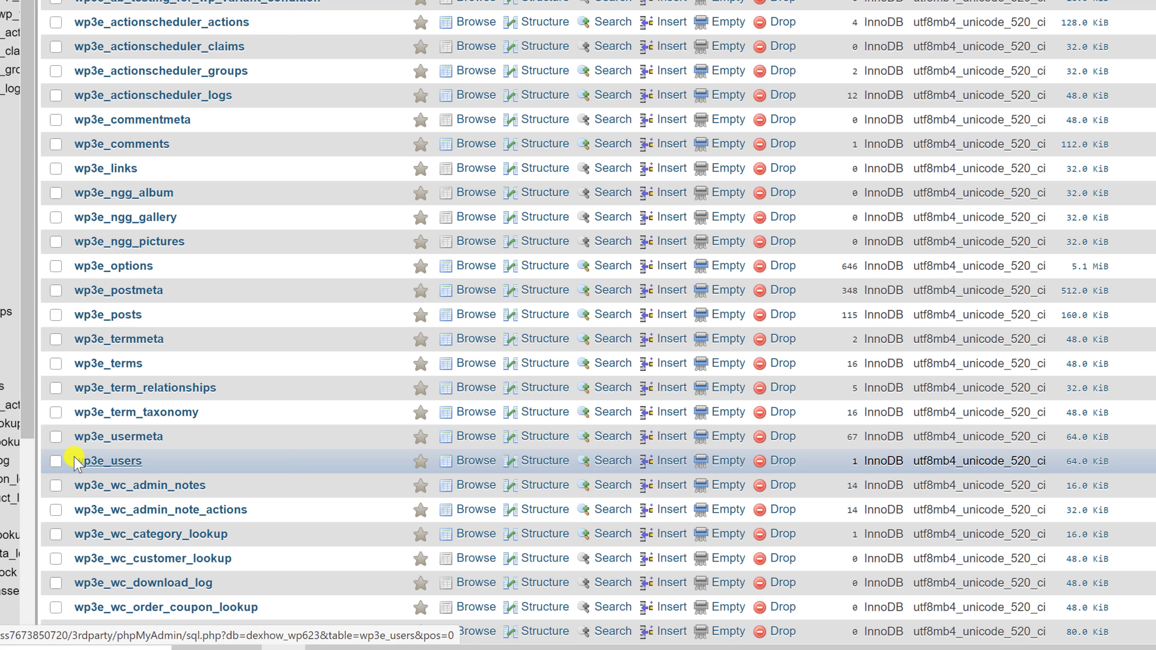
{"action": "left_click", "coordinate": [121, 460]}
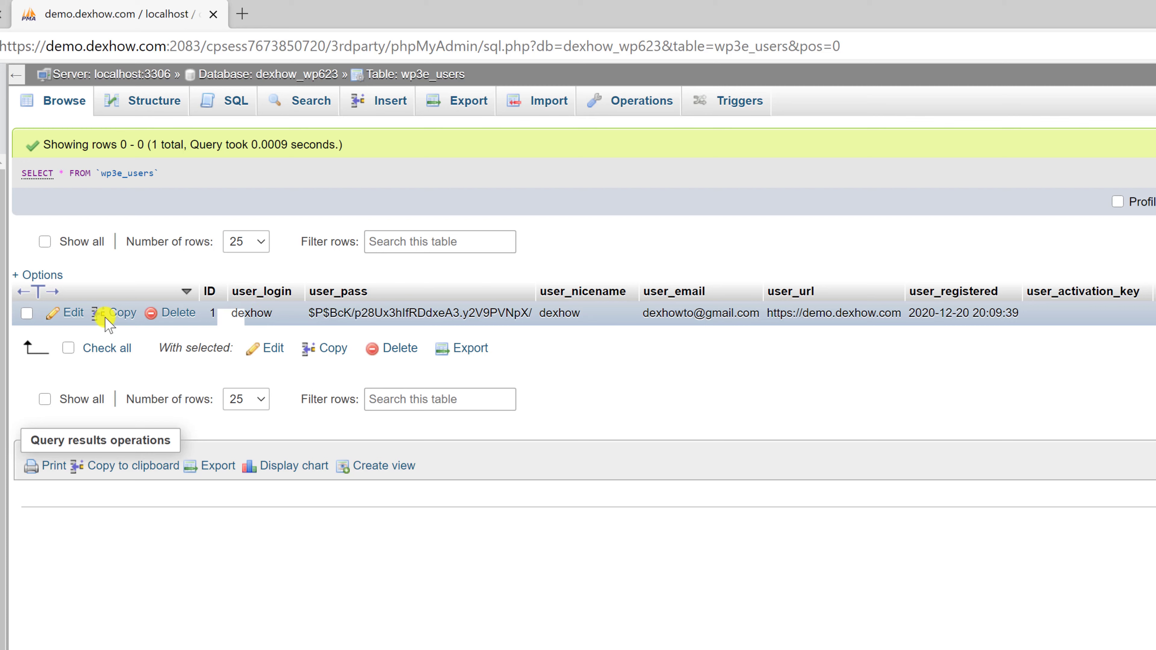
- Edit the user row with ID 1, replacing user_pass with a new password using the MD5 function, and save the row
{"action": "left_click", "coordinate": [65, 317]}
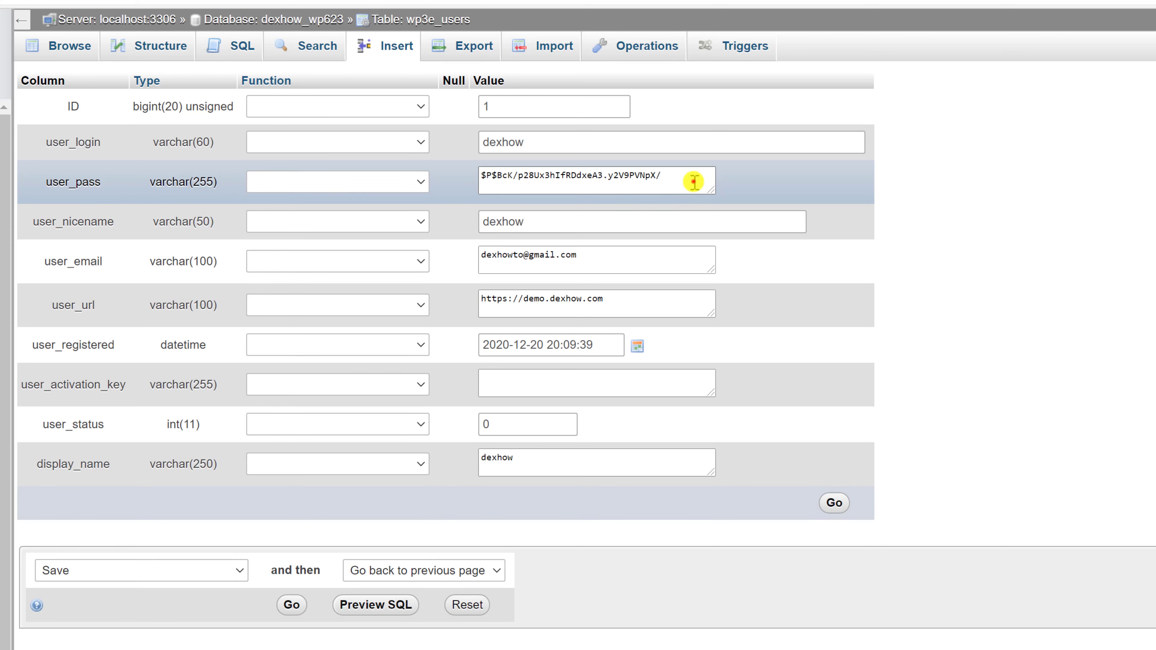
{"action": "left_click_drag", "start_coordinate": [692, 179], "coordinate": [320, 171]}
{"action": "key", "text": "BackSpace"}
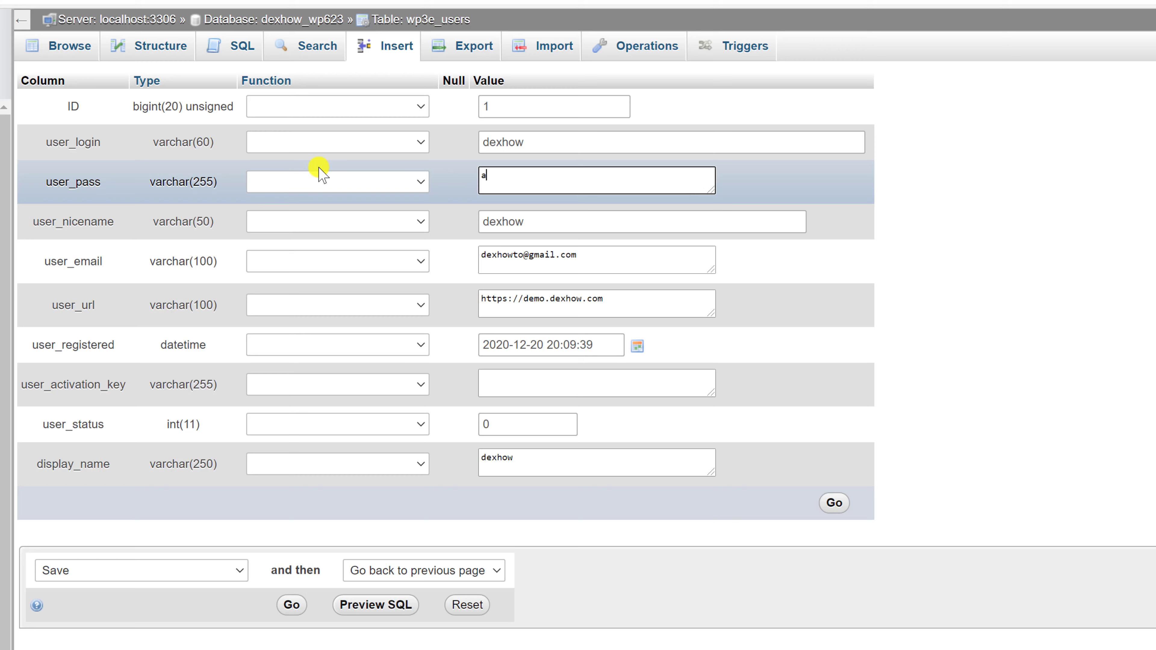
{"action": "left_click", "coordinate": [292, 190]}
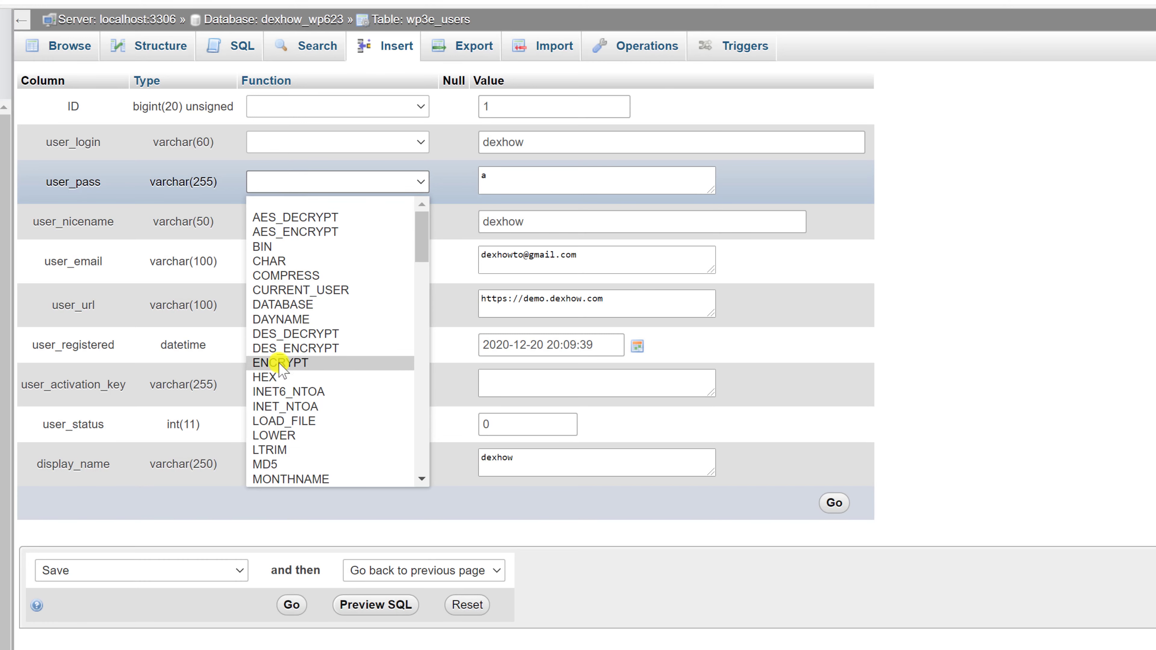
{"action": "left_click", "coordinate": [269, 467]}
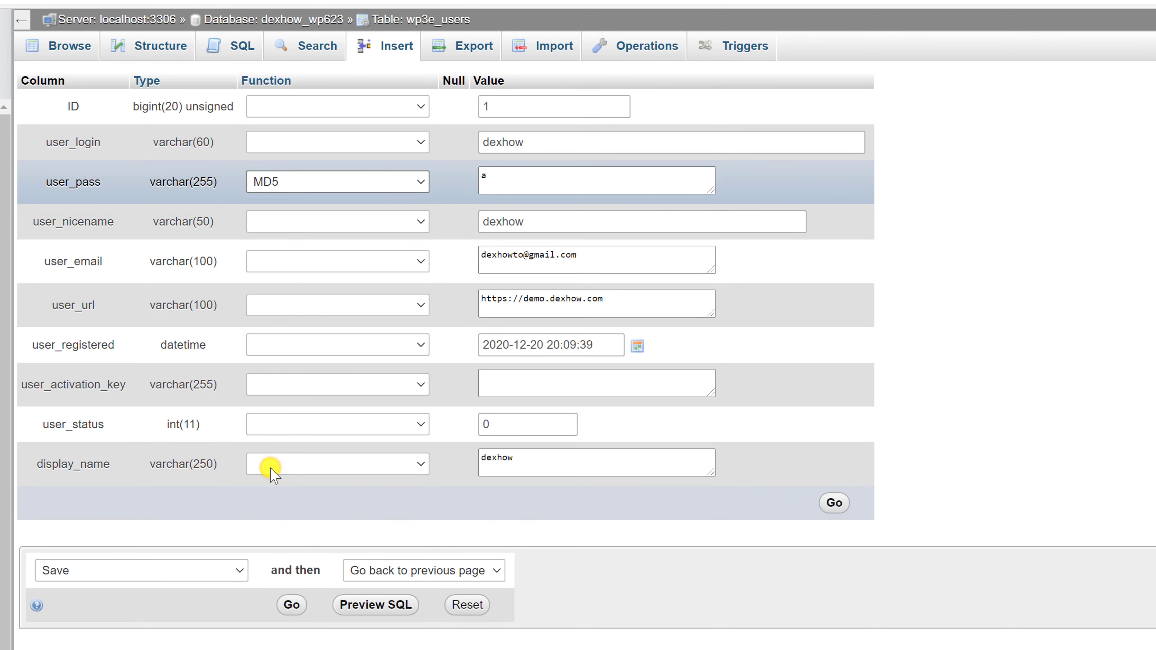
{"action": "left_click", "coordinate": [484, 178]}
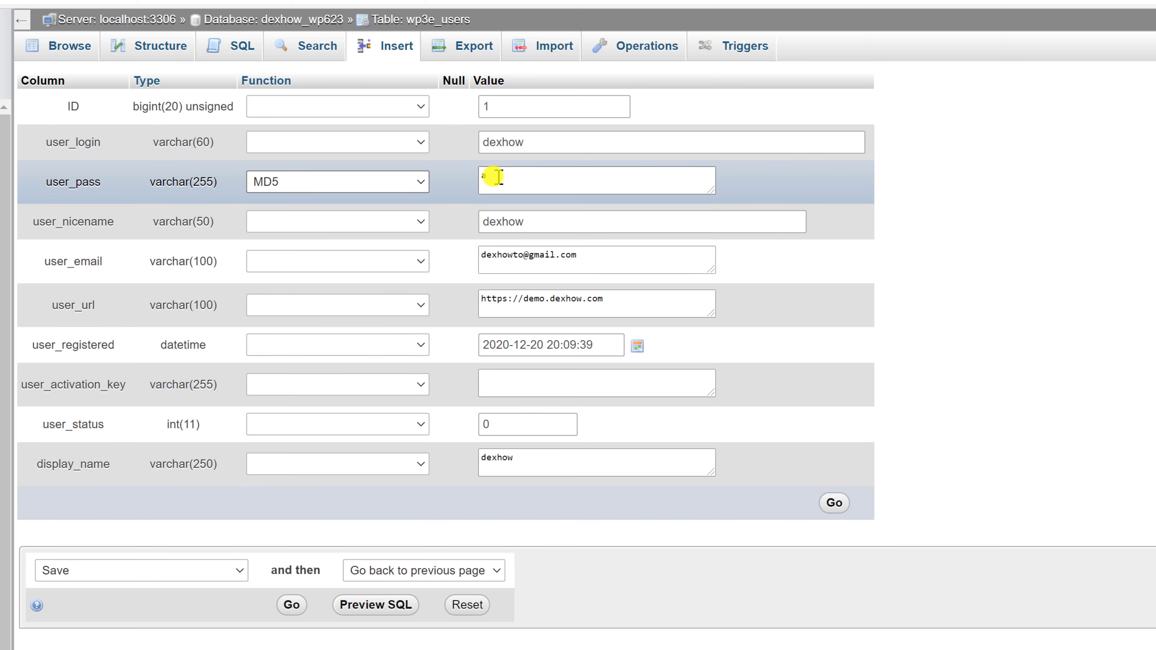
{"action": "left_click", "coordinate": [289, 606]}
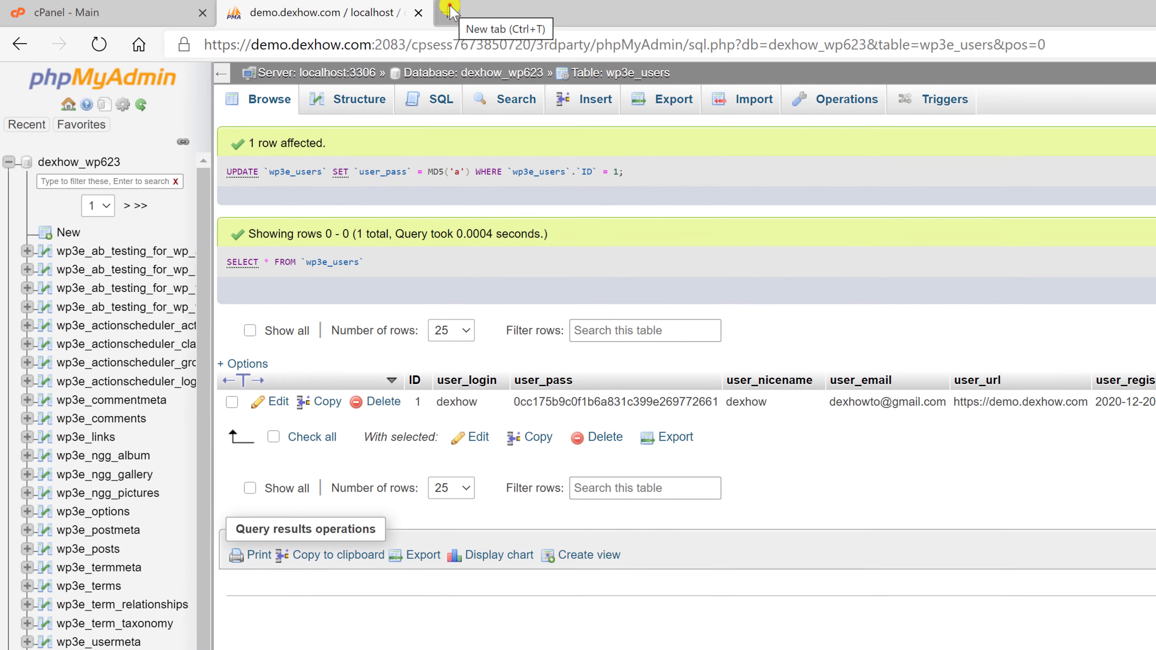
- Open demo.dexhow.com/wp-admin/ in a new browser tab
{"action": "left_click", "coordinate": [444, 8]}
{"action": "type", "text": "demo"}
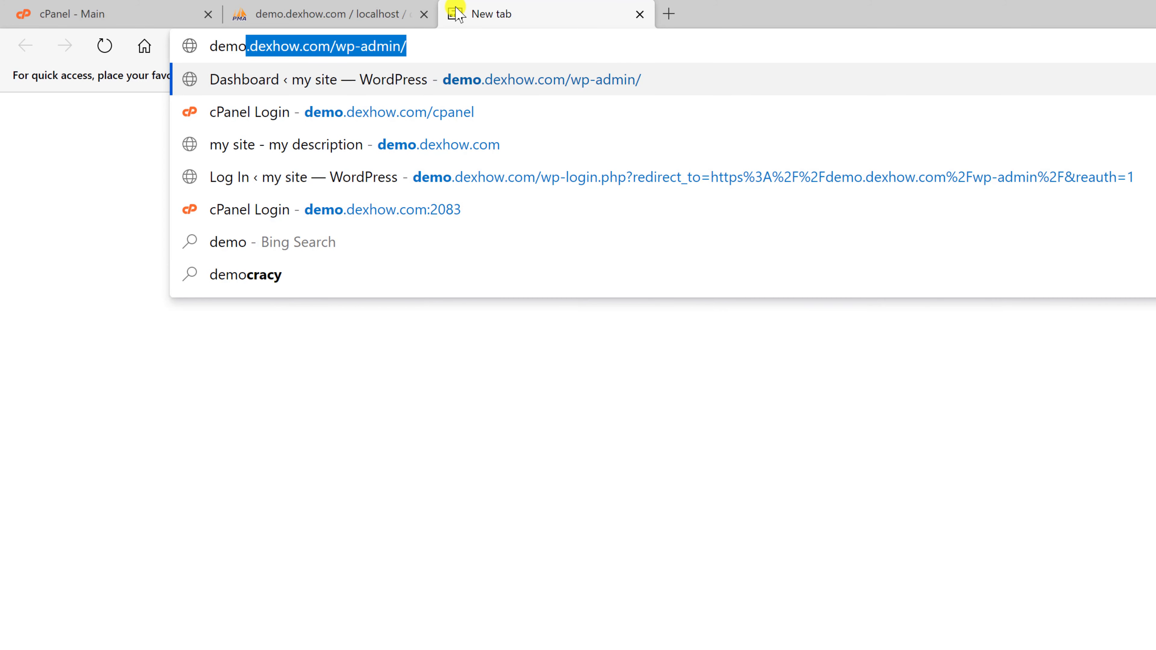
{"action": "key", "text": "Right"}
{"action": "key", "text": "Return"}
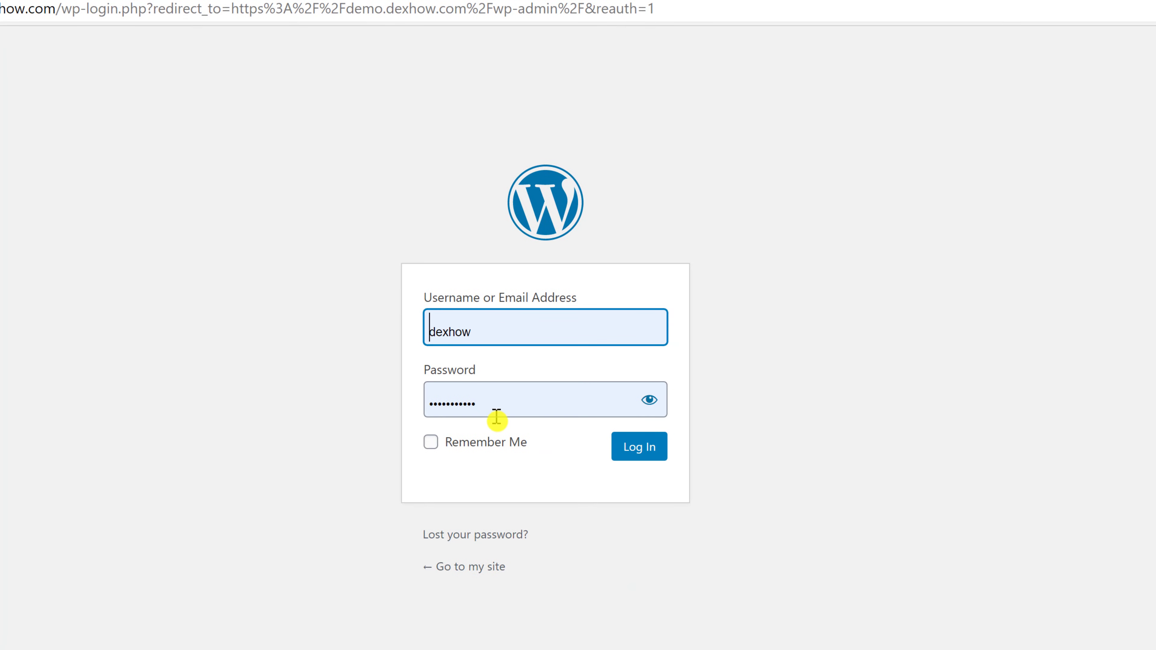
- Replace the filled-in WordPress password with the new account password, log in, and decline updating the browser's saved password
{"action": "left_click_drag", "start_coordinate": [496, 412], "coordinate": [382, 405]}
{"action": "left_click", "coordinate": [554, 410]}
{"action": "left_click_drag", "start_coordinate": [527, 404], "coordinate": [258, 419]}
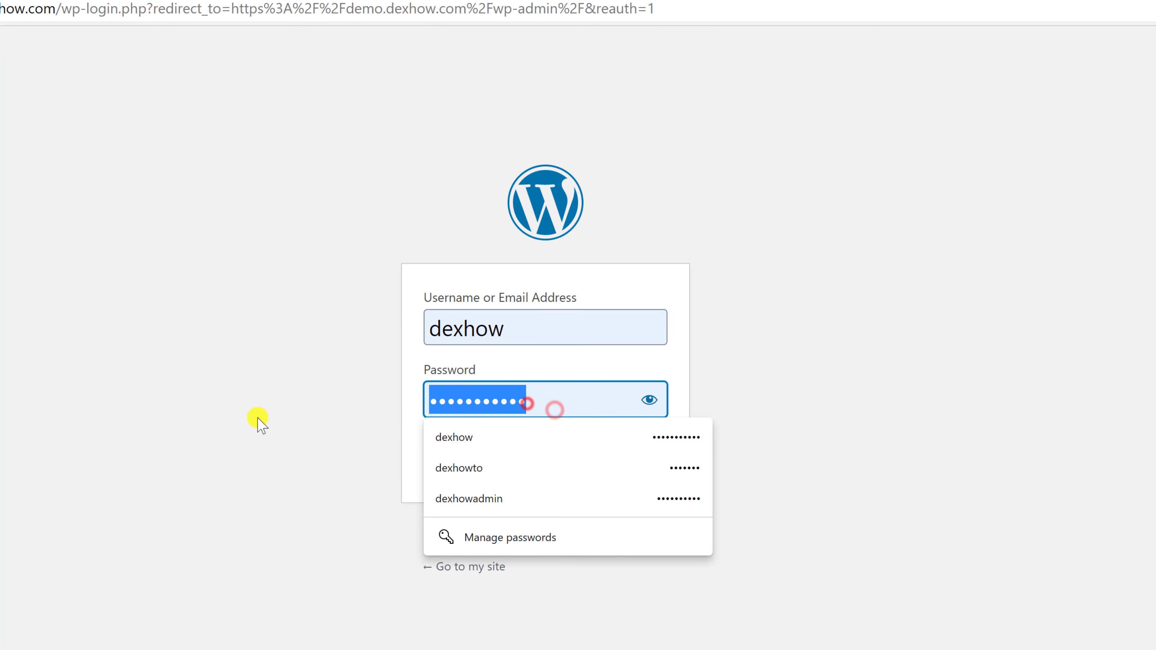
{"action": "type", "text": "•"}
{"action": "left_click", "coordinate": [248, 423]}
{"action": "left_click", "coordinate": [646, 399]}
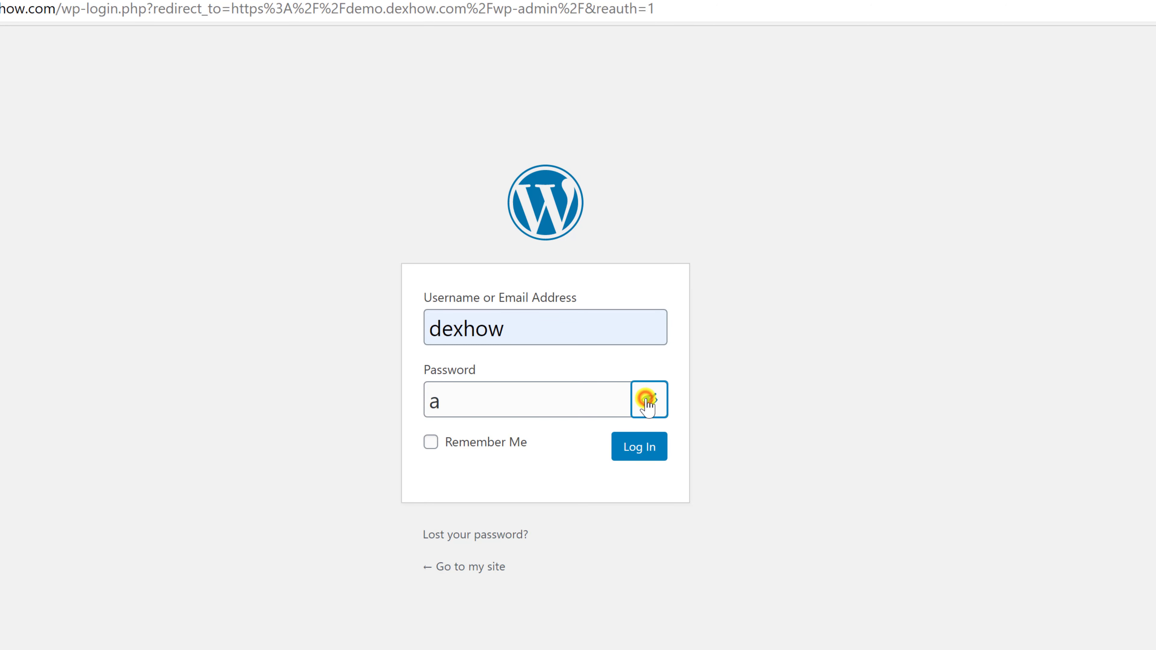
{"action": "left_click", "coordinate": [631, 455]}
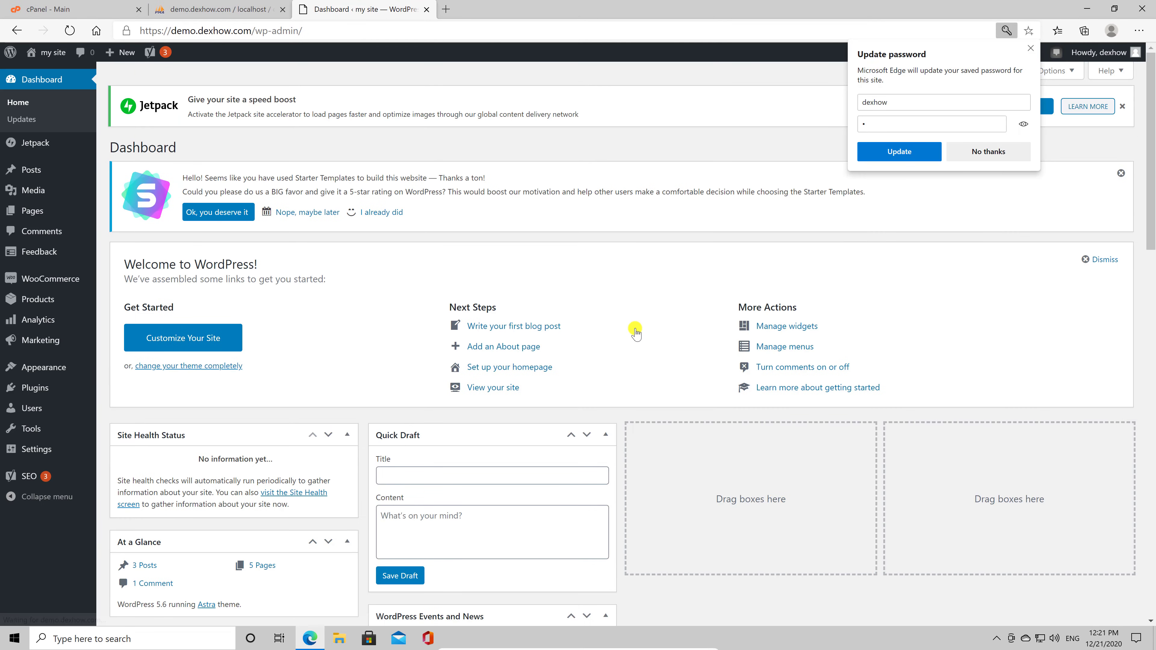
{"action": "left_click", "coordinate": [1008, 157]}
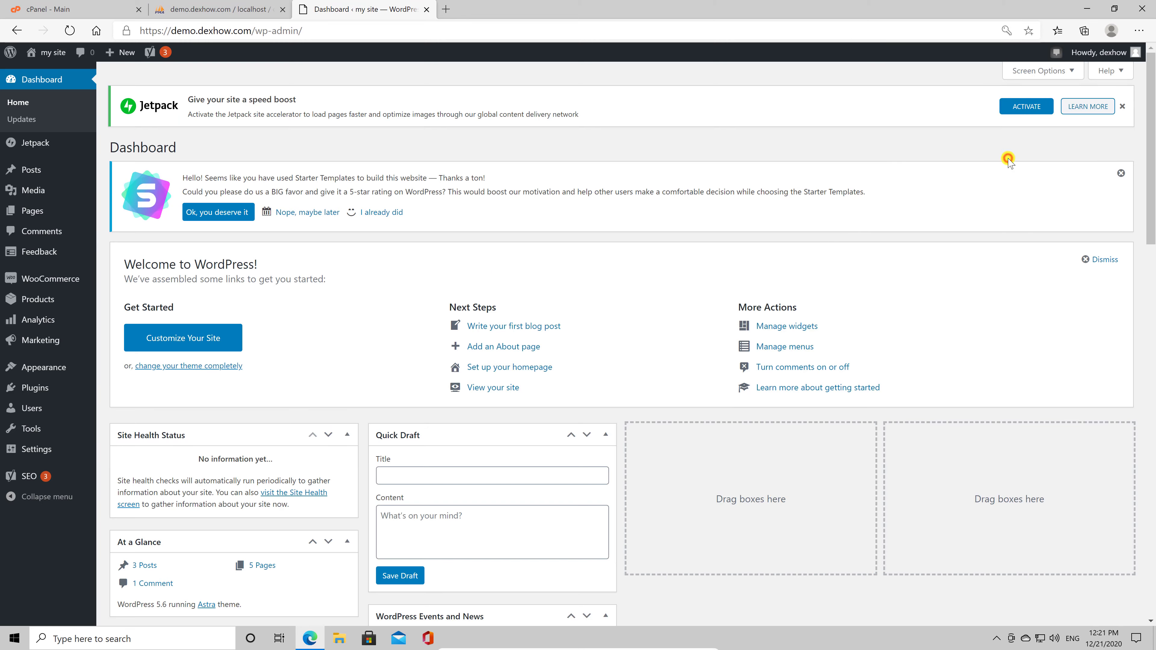